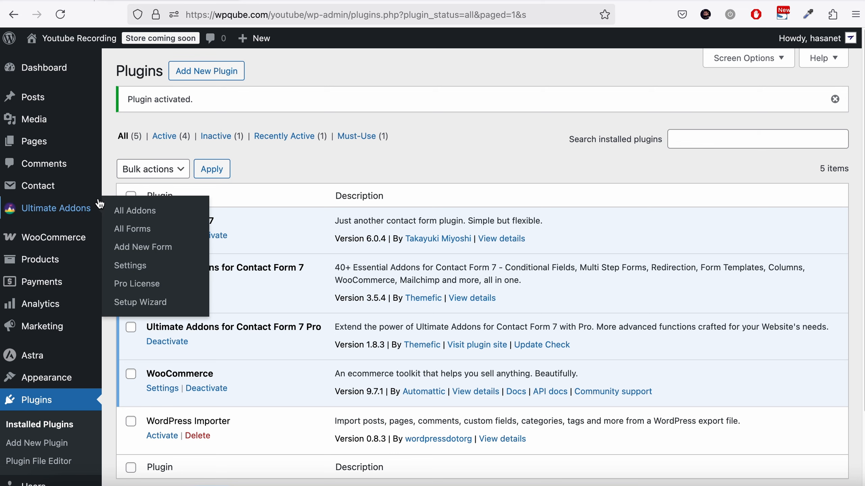
- Search the Ultimate Addons list for woo and enable the WooCommerce Product Dropdown (Pro) addon
{"action": "left_click", "coordinate": [83, 202]}
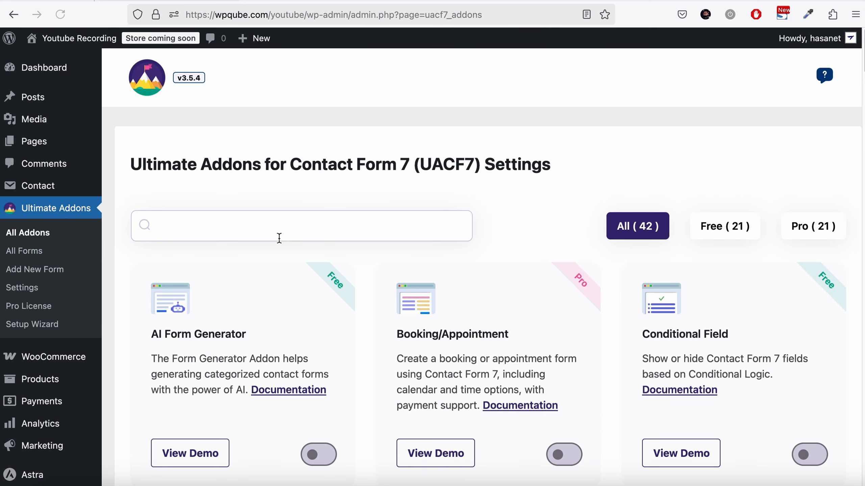
{"action": "left_click", "coordinate": [286, 235]}
{"action": "type", "text": "w"}
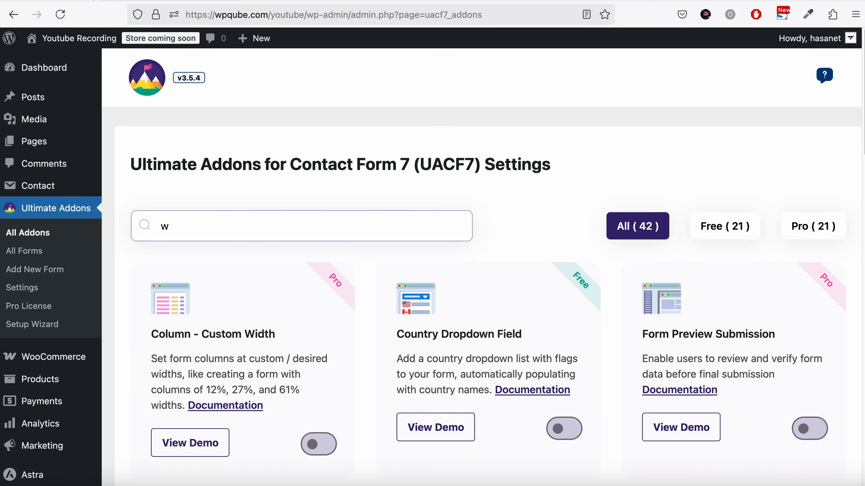
{"action": "type", "text": "oo"}
{"action": "scroll", "coordinate": [347, 271], "scroll_direction": "down", "scroll_amount": 5}
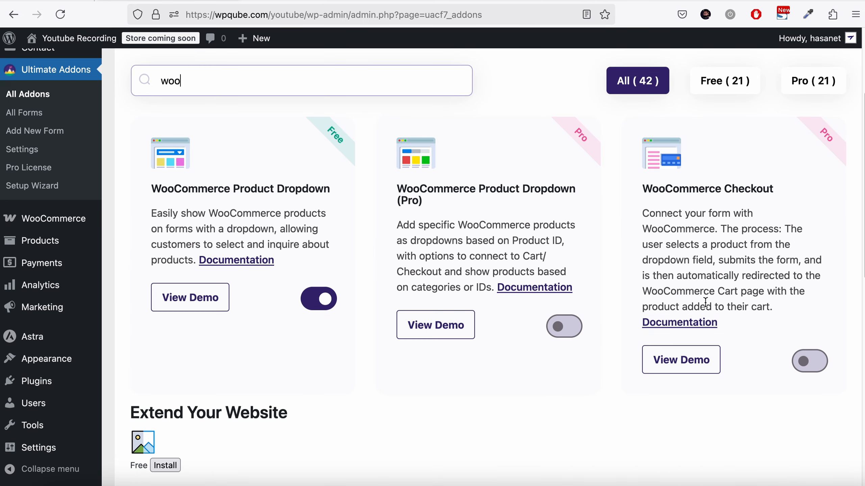
{"action": "left_click", "coordinate": [564, 329]}
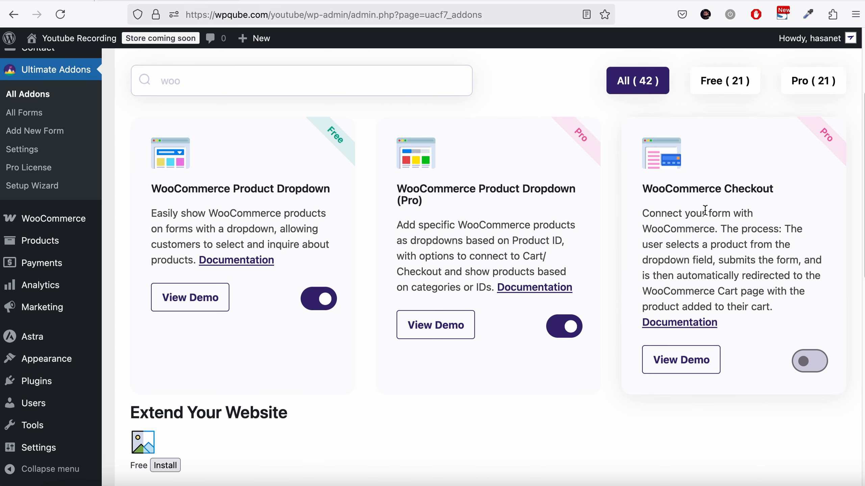
- Create a new contact form titled Woo (Pro)
{"action": "scroll", "coordinate": [687, 262], "scroll_direction": "up", "scroll_amount": 1}
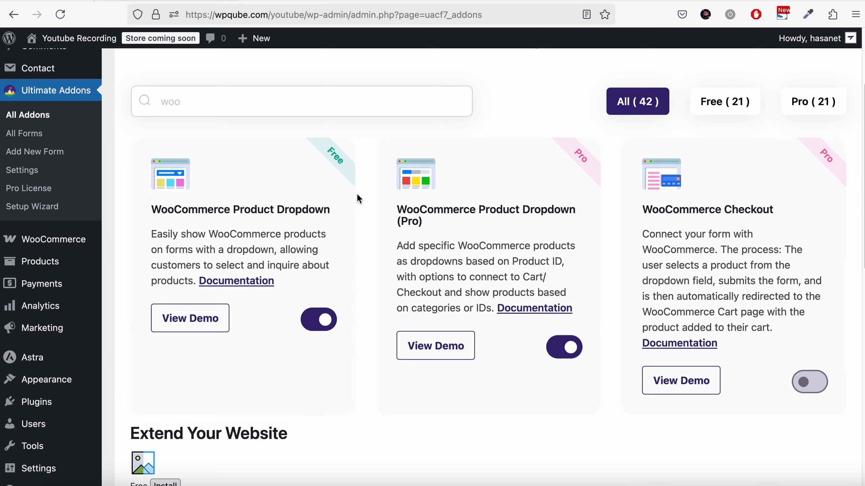
{"action": "scroll", "coordinate": [357, 192], "scroll_direction": "up", "scroll_amount": 4}
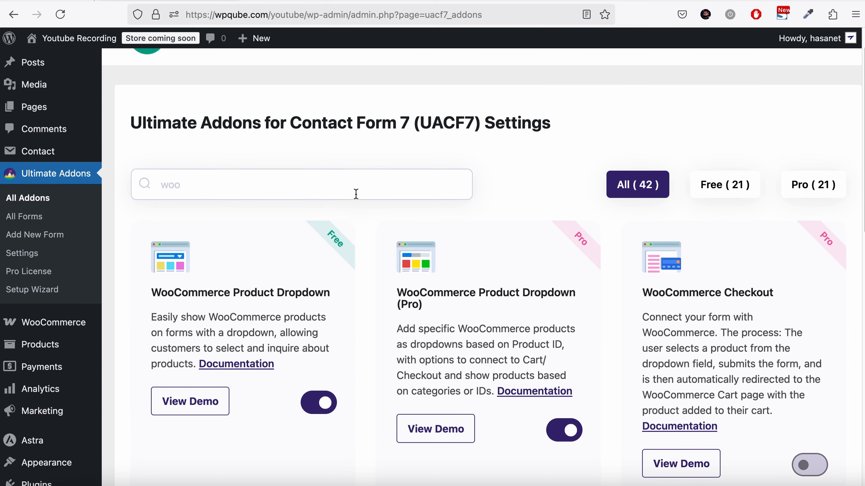
{"action": "left_click", "coordinate": [38, 231]}
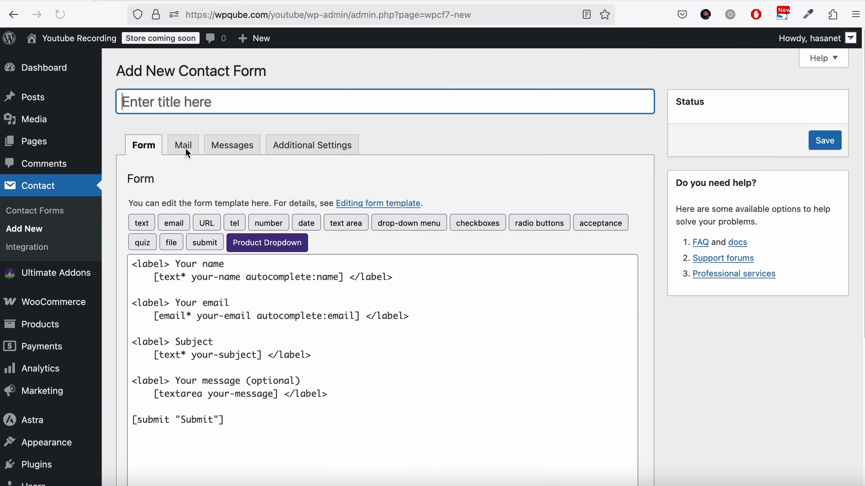
{"action": "type", "text": "Woo"}
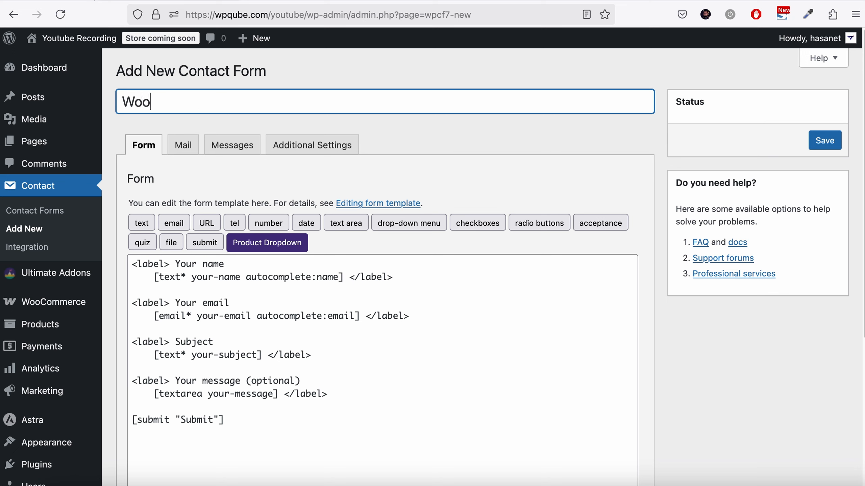
{"action": "type", "text": " (Pro"}
- Duplicate the Your email field block directly below the original in the form template
{"action": "scroll", "coordinate": [533, 262], "scroll_direction": "down", "scroll_amount": 1}
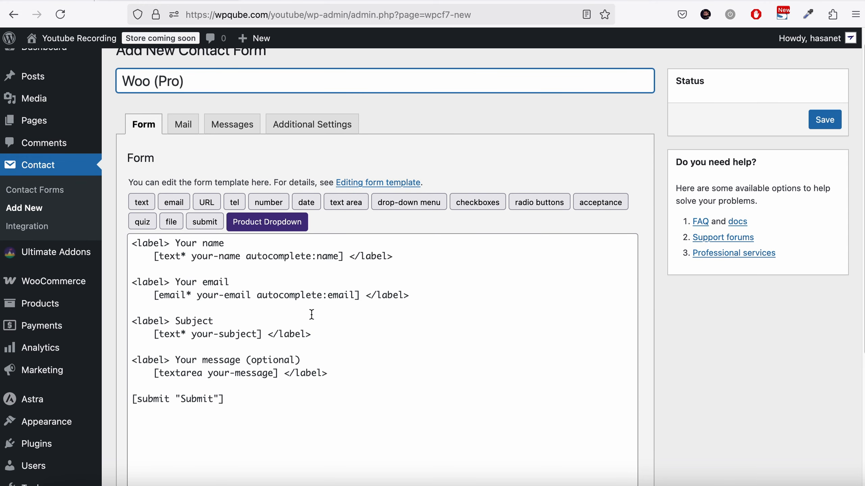
{"action": "left_click", "coordinate": [411, 295]}
{"action": "left_click_drag", "start_coordinate": [411, 295], "coordinate": [24, 283]}
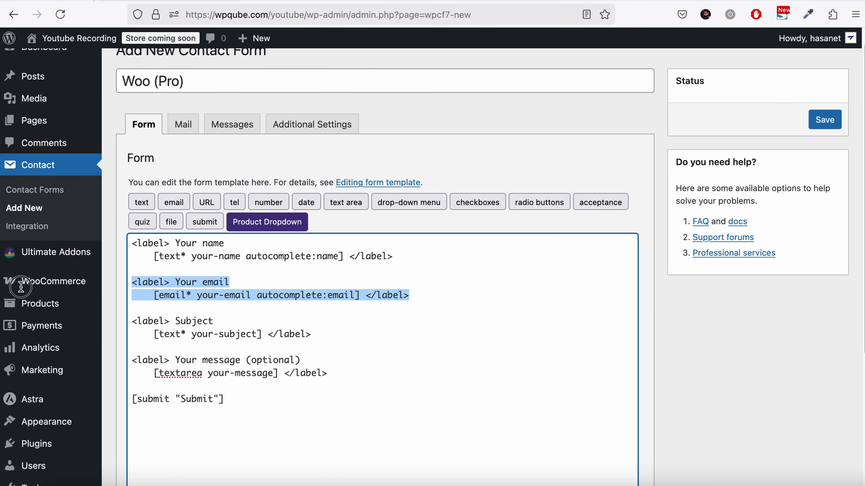
{"action": "right_click", "coordinate": [221, 290]}
{"action": "left_click", "coordinate": [245, 224]}
{"action": "left_click", "coordinate": [421, 298]}
{"action": "key", "text": "Return"}
{"action": "key", "text": "Return"}
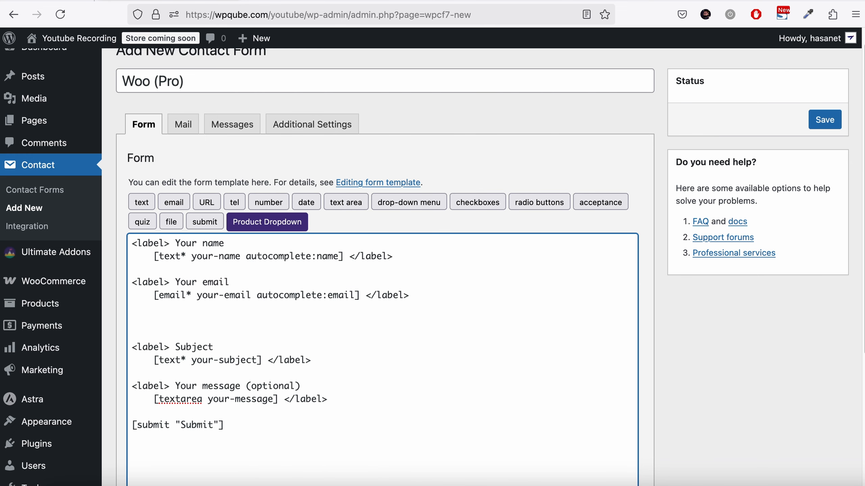
{"action": "key", "text": "super+v"}
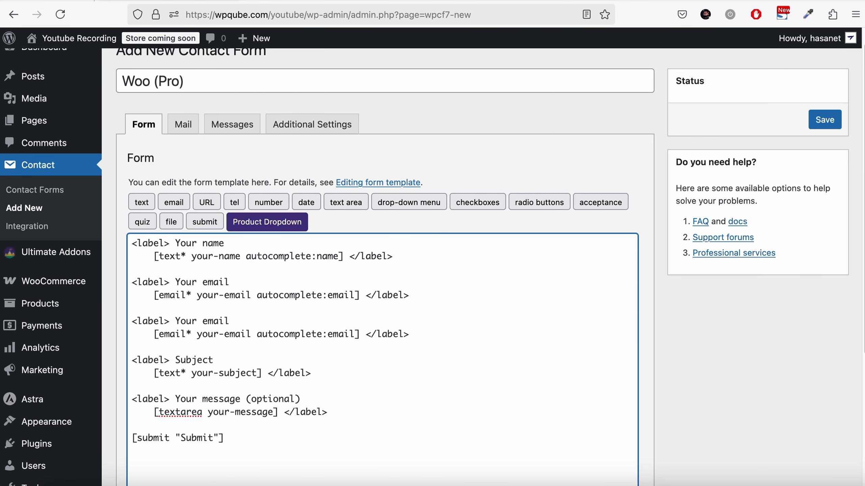
- Rename the duplicated label to Your Product and delete its email field tag
{"action": "double_click", "coordinate": [216, 321]}
{"action": "type", "text": "Product"}
{"action": "left_click", "coordinate": [153, 336]}
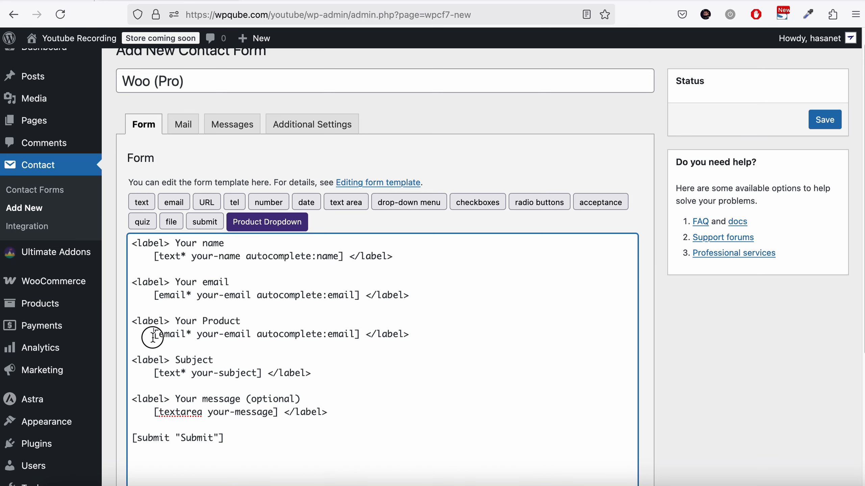
{"action": "left_click_drag", "start_coordinate": [153, 336], "coordinate": [359, 334]}
{"action": "key", "text": "BackSpace"}
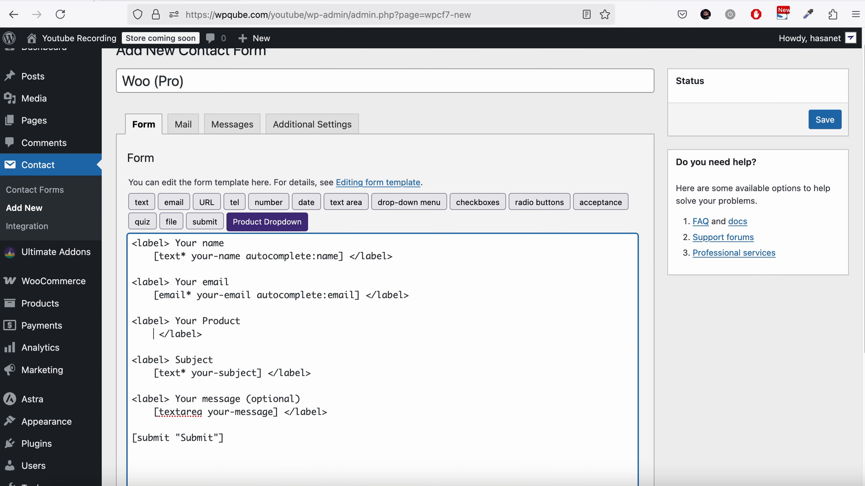
{"action": "left_click", "coordinate": [295, 227]}
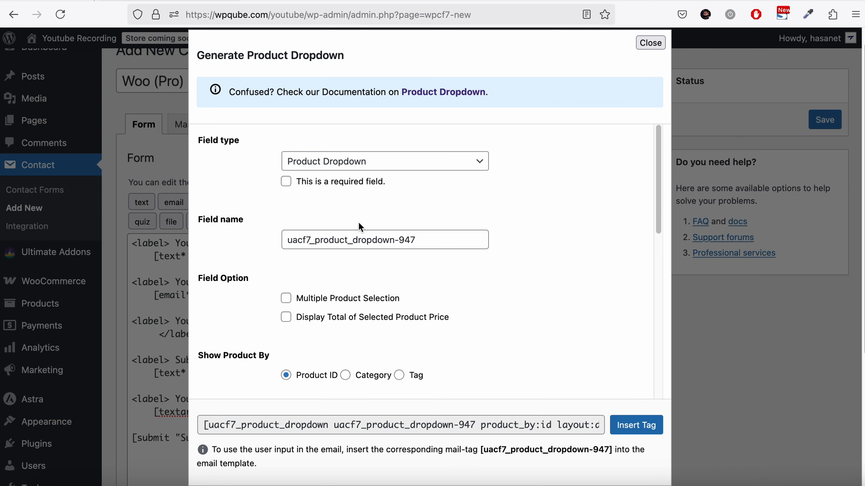
{"action": "left_click", "coordinate": [356, 183]}
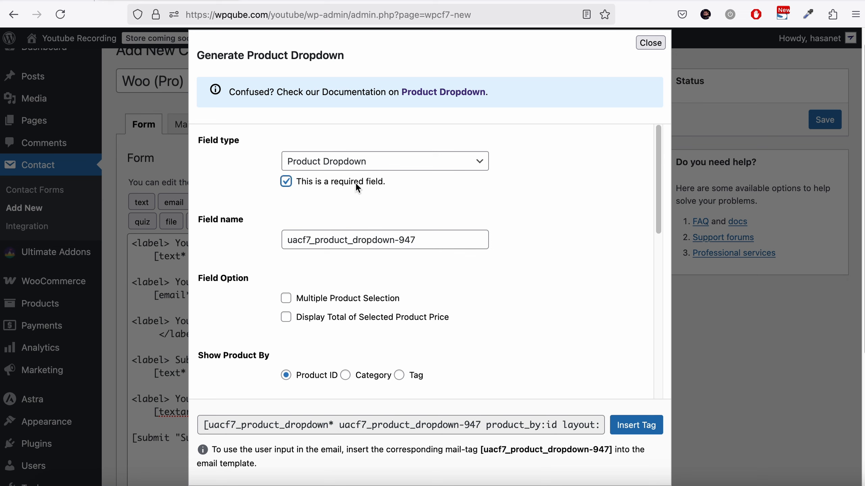
{"action": "scroll", "coordinate": [355, 183], "scroll_direction": "down", "scroll_amount": 2}
{"action": "scroll", "coordinate": [355, 182], "scroll_direction": "down", "scroll_amount": 1}
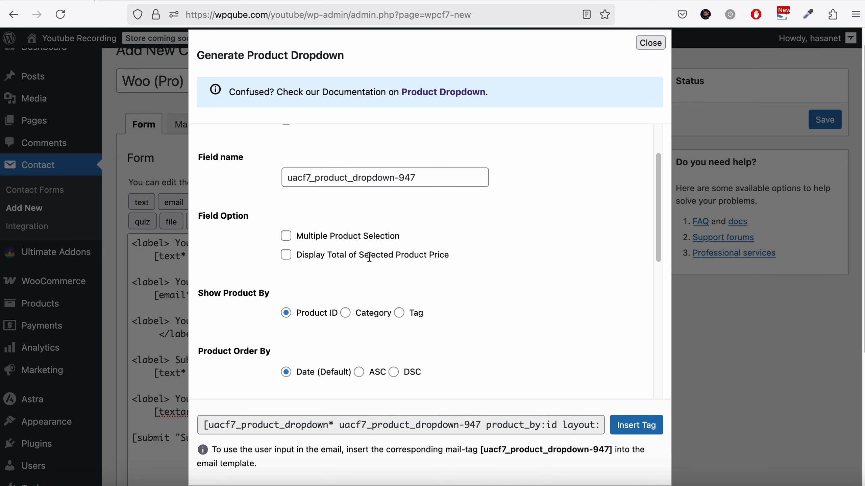
{"action": "left_click", "coordinate": [286, 256]}
{"action": "scroll", "coordinate": [443, 273], "scroll_direction": "down", "scroll_amount": 2}
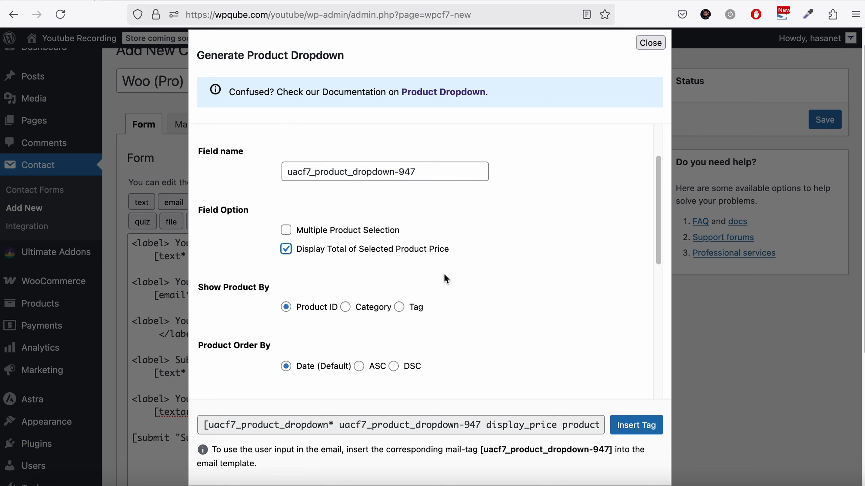
{"action": "scroll", "coordinate": [443, 273], "scroll_direction": "down", "scroll_amount": 3}
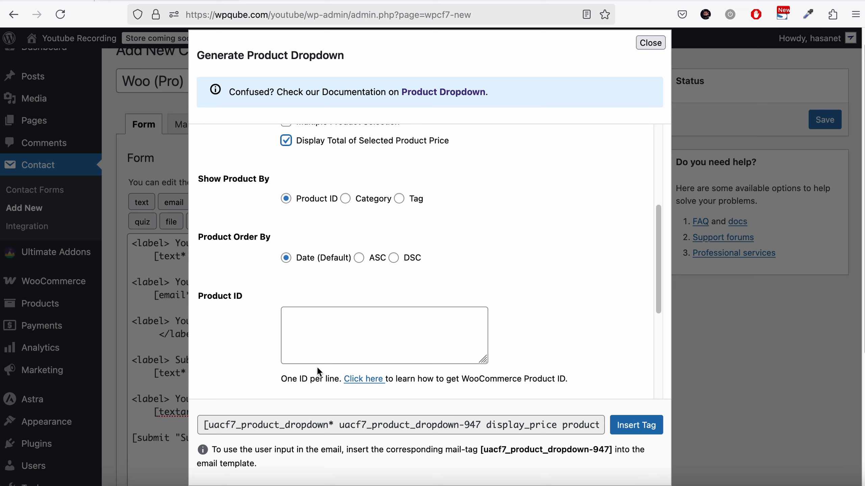
{"action": "left_click", "coordinate": [297, 329]}
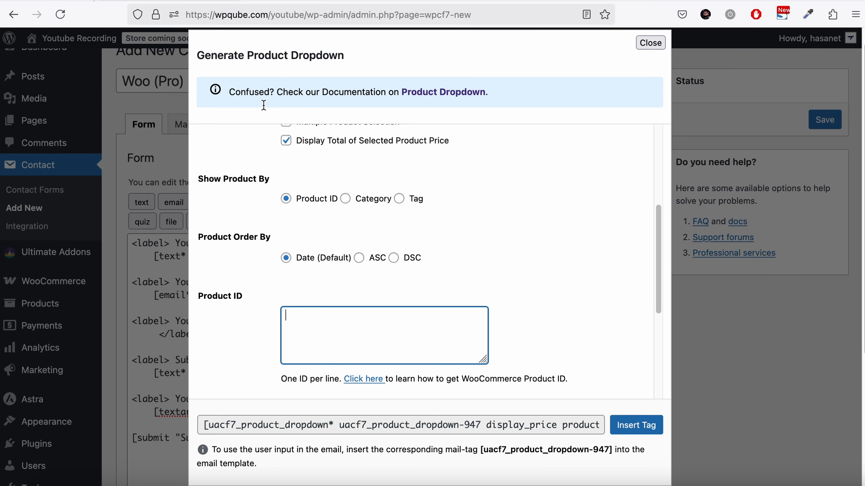
{"action": "left_click", "coordinate": [653, 43]}
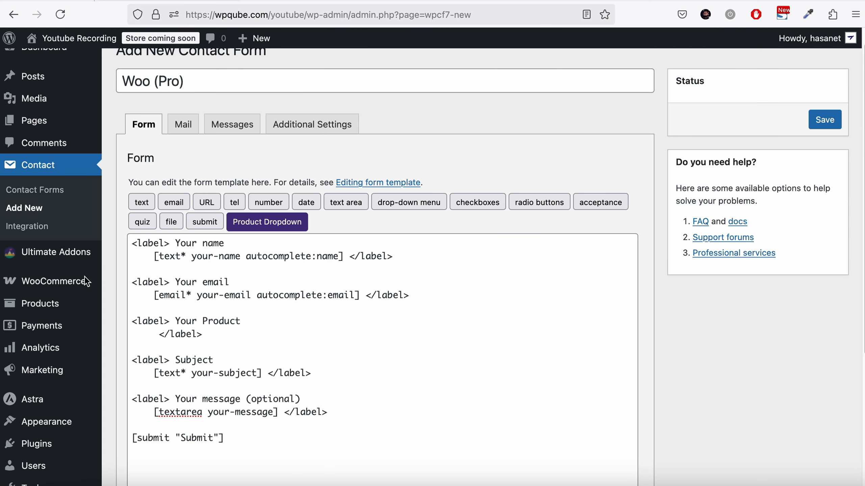
- Open the Product Dropdown generator for the Your Product label, making the field required and displaying the total selected product price
{"action": "left_click", "coordinate": [56, 315]}
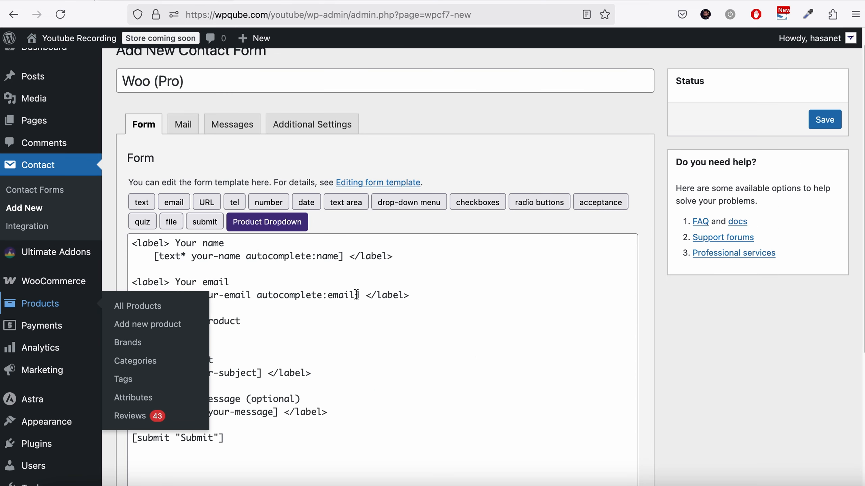
{"action": "left_click", "coordinate": [333, 332]}
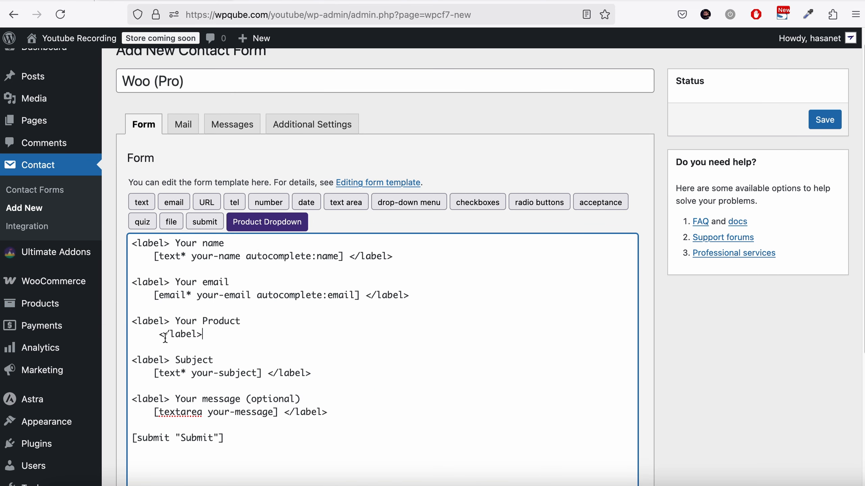
{"action": "left_click", "coordinate": [152, 334]}
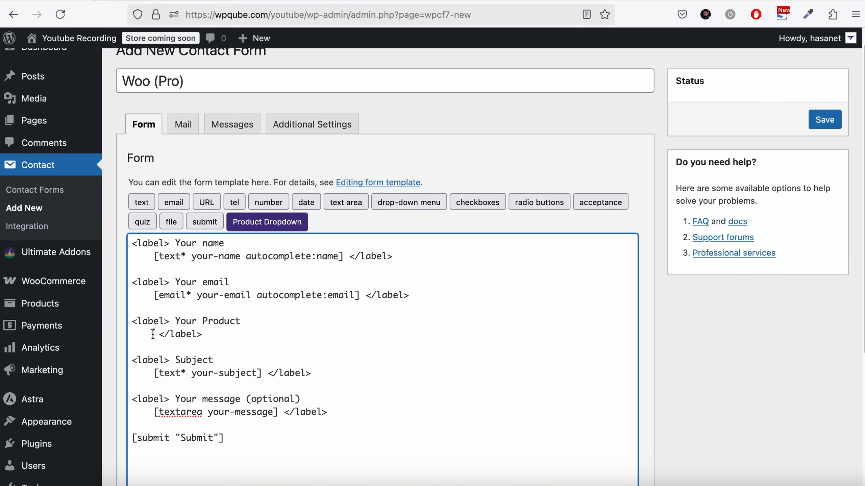
{"action": "left_click", "coordinate": [288, 223]}
{"action": "scroll", "coordinate": [323, 276], "scroll_direction": "up", "scroll_amount": 3}
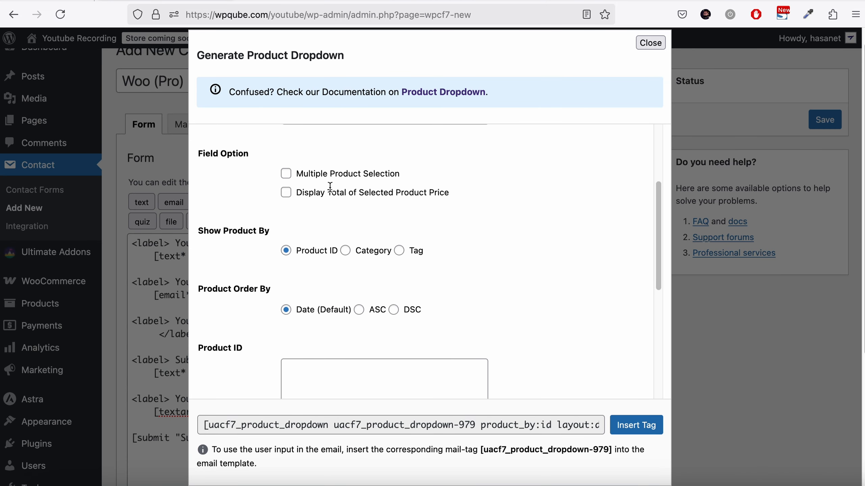
{"action": "left_click", "coordinate": [286, 192]}
{"action": "scroll", "coordinate": [272, 199], "scroll_direction": "up", "scroll_amount": 5}
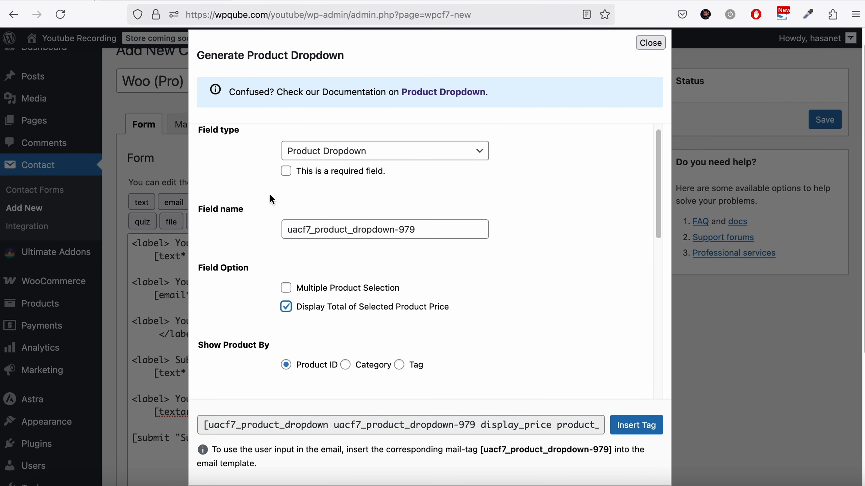
{"action": "left_click", "coordinate": [286, 172]}
{"action": "scroll", "coordinate": [323, 231], "scroll_direction": "down", "scroll_amount": 7}
- Insert a Select2 Dropdown layout product dropdown listing product IDs 296 and 298, then save the form
{"action": "left_click", "coordinate": [331, 247]}
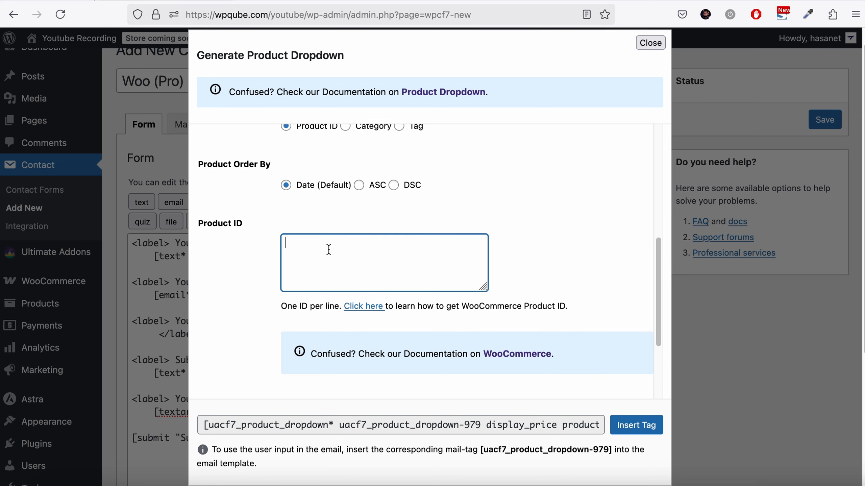
{"action": "type", "text": "296"}
{"action": "scroll", "coordinate": [452, 204], "scroll_direction": "down", "scroll_amount": 5}
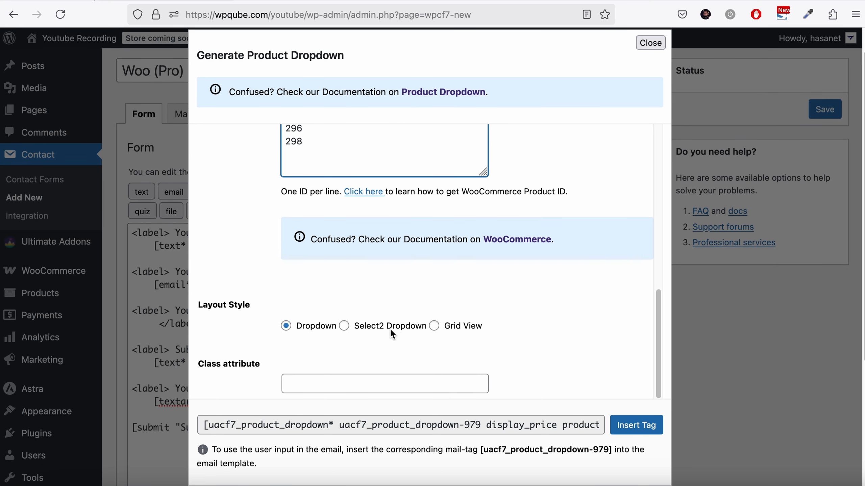
{"action": "left_click", "coordinate": [346, 328]}
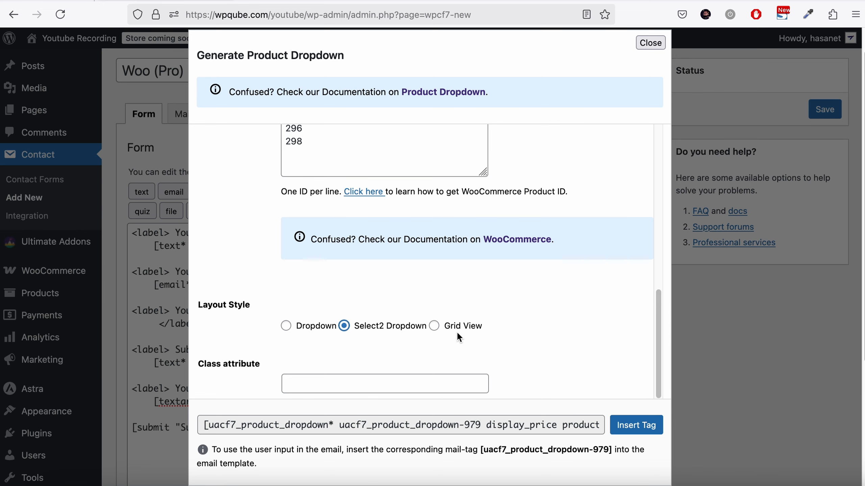
{"action": "scroll", "coordinate": [457, 335], "scroll_direction": "down", "scroll_amount": 1}
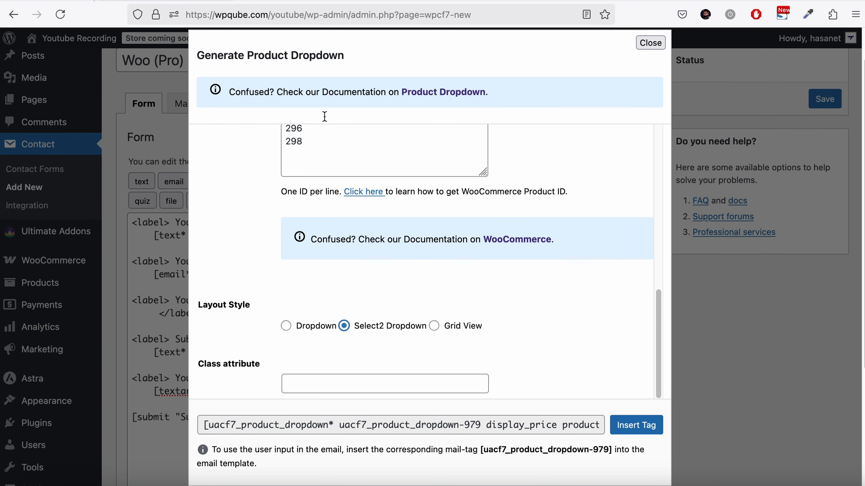
{"action": "left_click", "coordinate": [617, 425]}
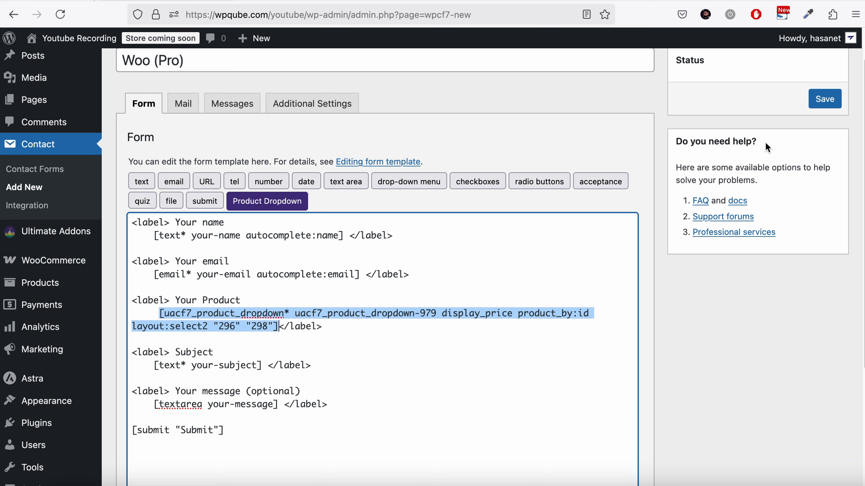
{"action": "left_click", "coordinate": [825, 98]}
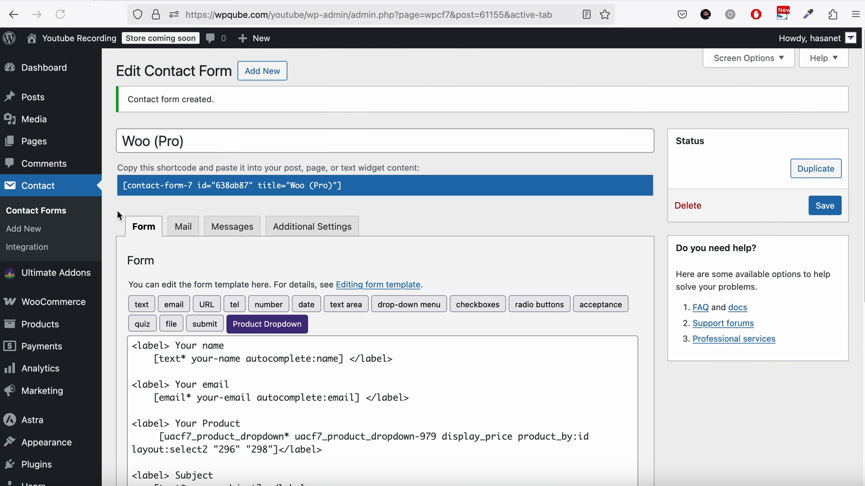
- Copy the form's shortcode and switch to the new page editor tab
{"action": "mouse_move", "coordinate": [60, 147]}
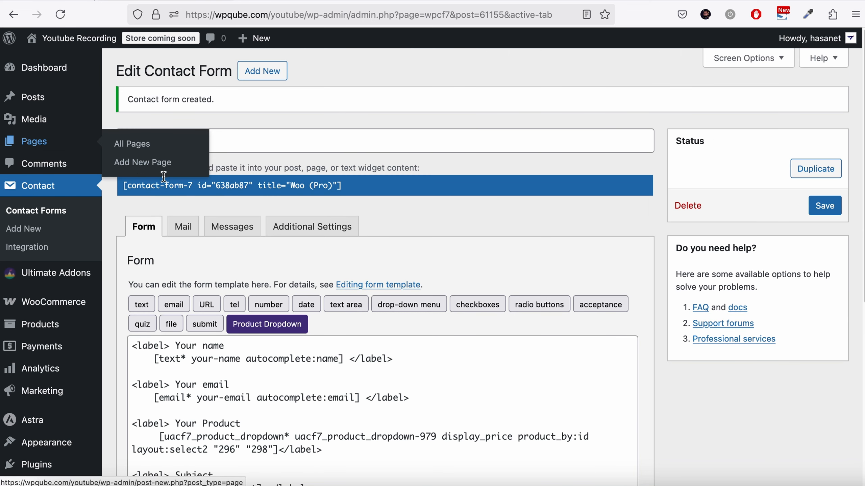
{"action": "left_click", "coordinate": [240, 194]}
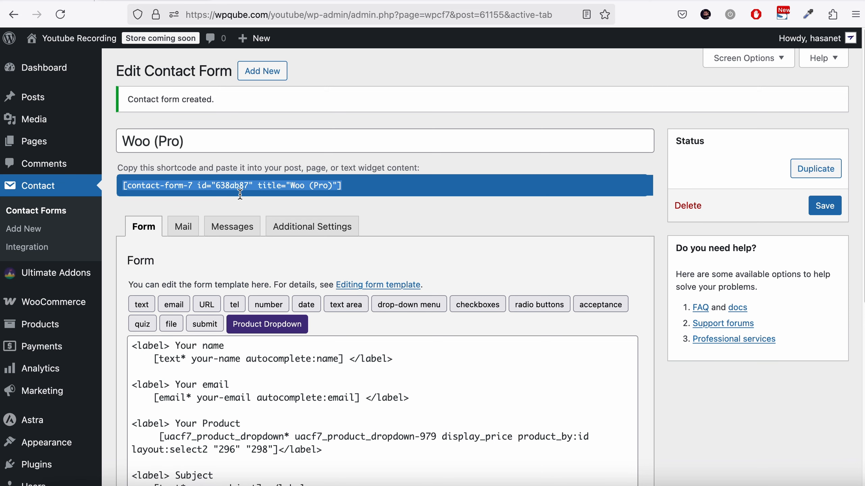
{"action": "right_click", "coordinate": [240, 194]}
{"action": "left_click", "coordinate": [259, 250]}
{"action": "left_click", "coordinate": [269, 1]}
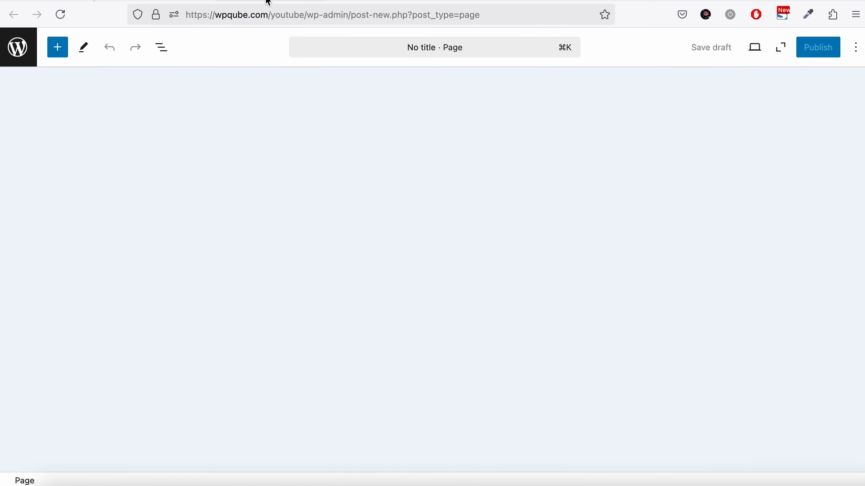
- Title the new page Woo Pro
{"action": "type", "text": "Wo"}
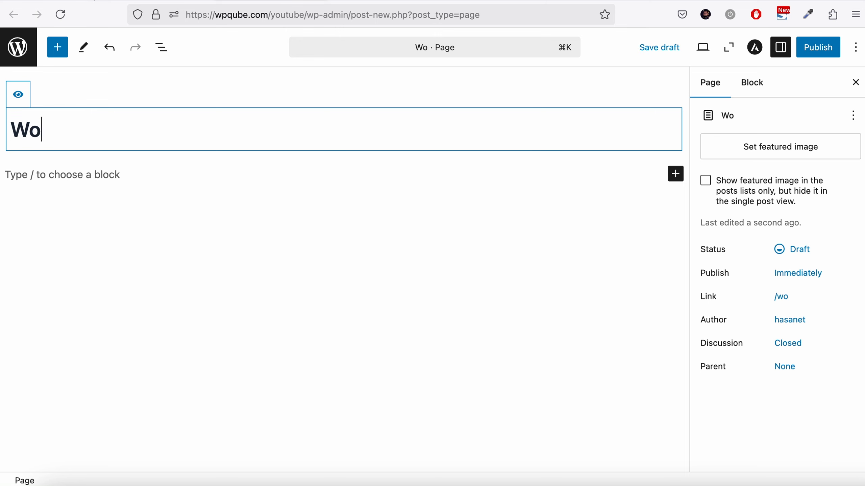
{"action": "type", "text": "o Pro"}
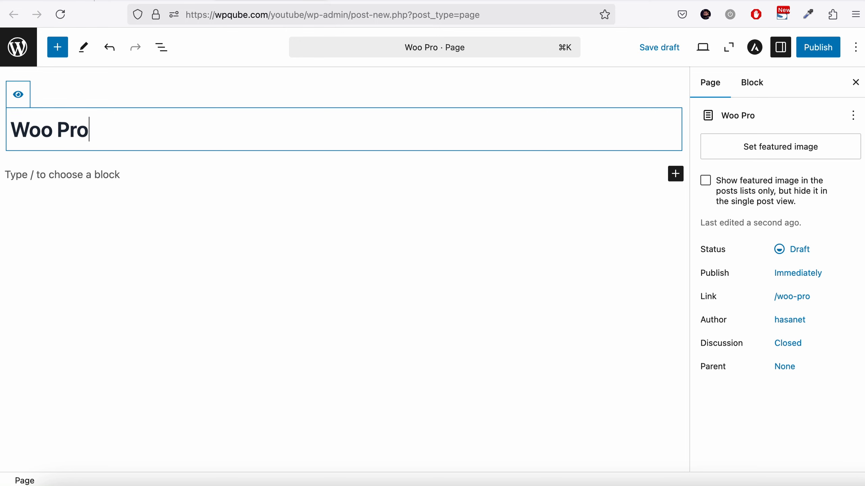
{"action": "key", "text": "Return"}
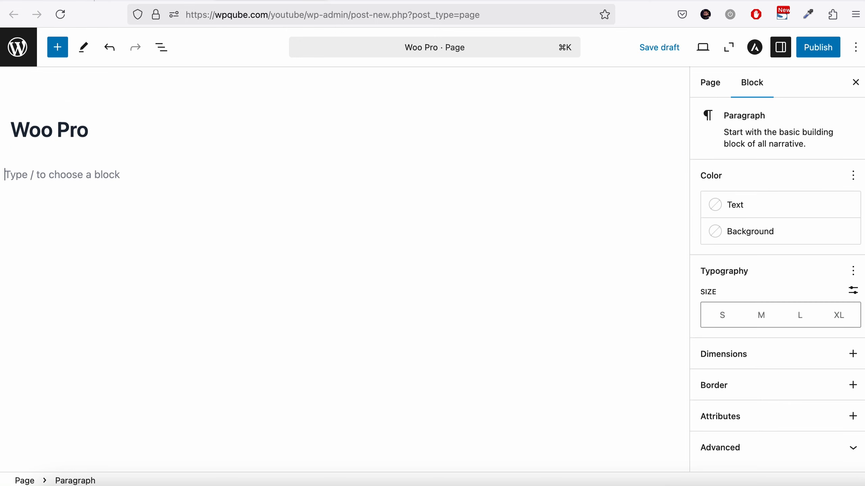
- Paste the contact form shortcode into the page body and publish the page
{"action": "key", "text": "super+v"}
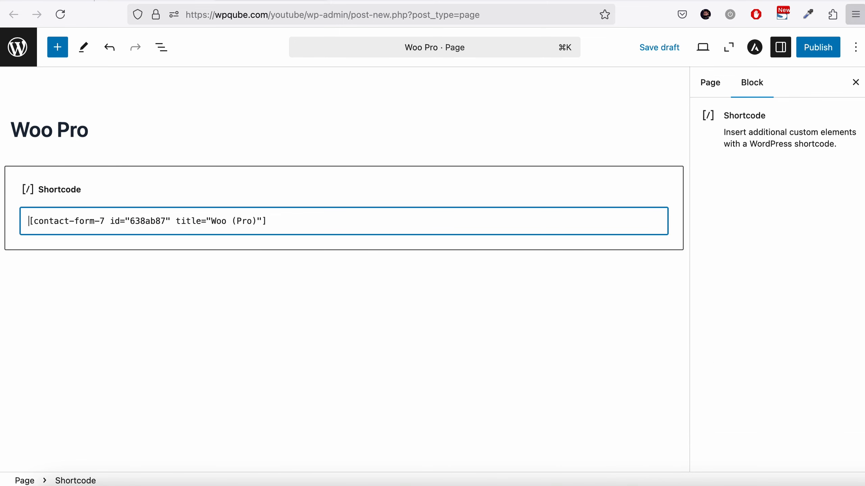
{"action": "left_click", "coordinate": [829, 47]}
{"action": "left_click", "coordinate": [803, 54]}
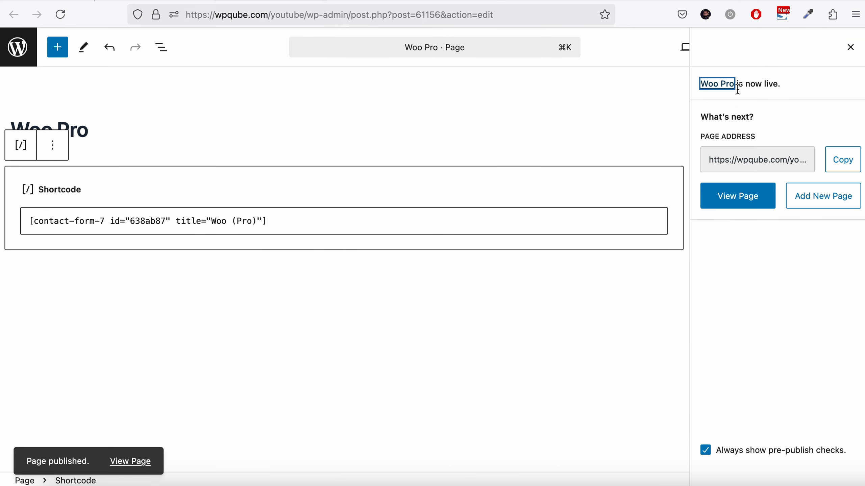
- View the published page and open the Your Product dropdown to check its options
{"action": "left_click", "coordinate": [716, 200]}
{"action": "scroll", "coordinate": [228, 203], "scroll_direction": "down", "scroll_amount": 3}
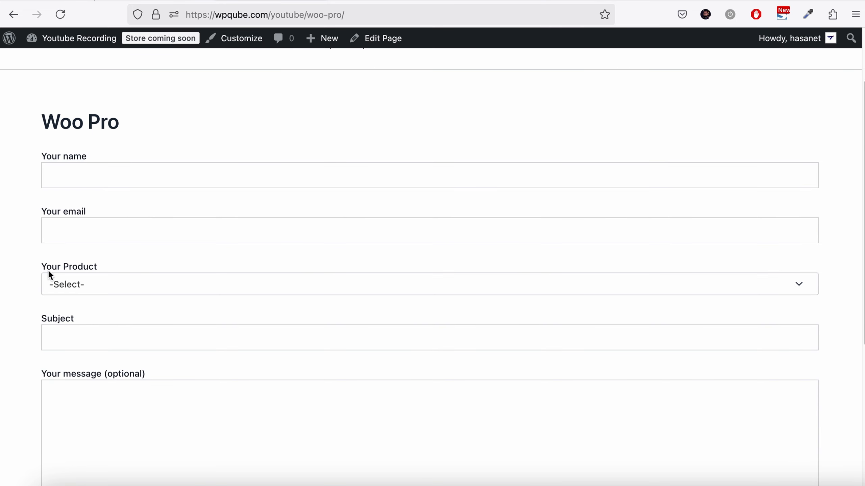
{"action": "left_click", "coordinate": [57, 284]}
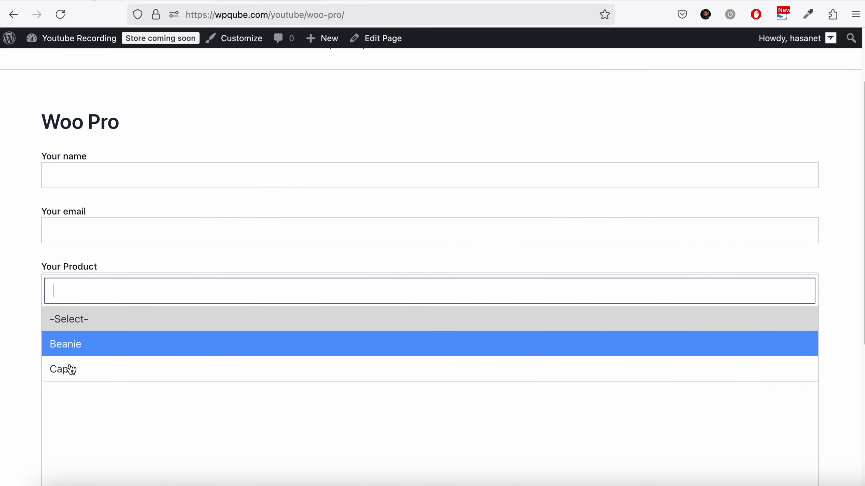
- Review the WooCommerce products list, then return to the contact form editor
{"action": "left_click", "coordinate": [147, 1]}
{"action": "left_click", "coordinate": [271, 0]}
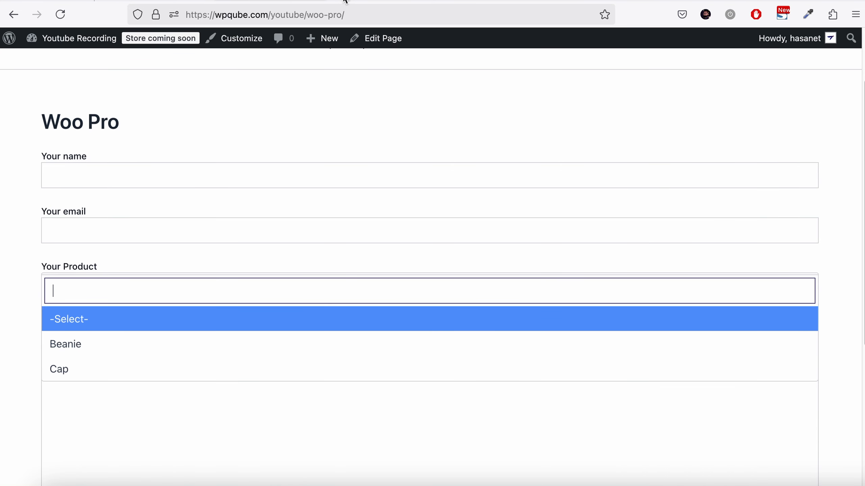
{"action": "left_click", "coordinate": [346, 1]}
{"action": "scroll", "coordinate": [272, 306], "scroll_direction": "down", "scroll_amount": 3}
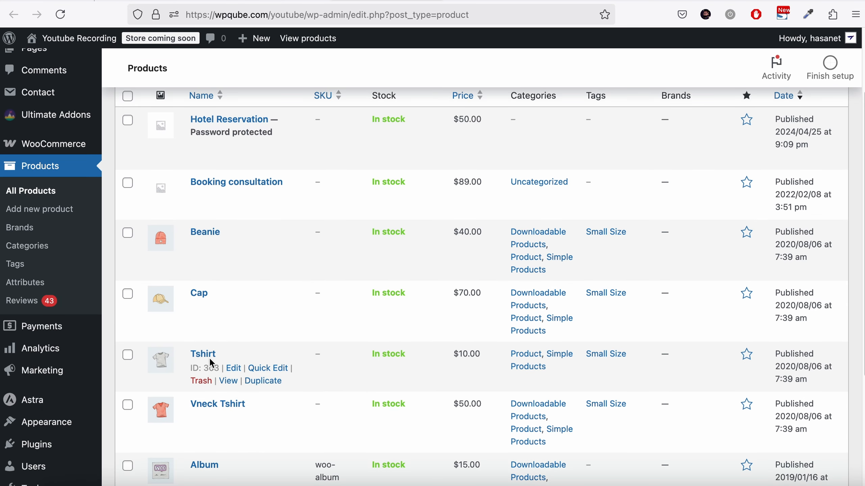
{"action": "left_click", "coordinate": [136, 2]}
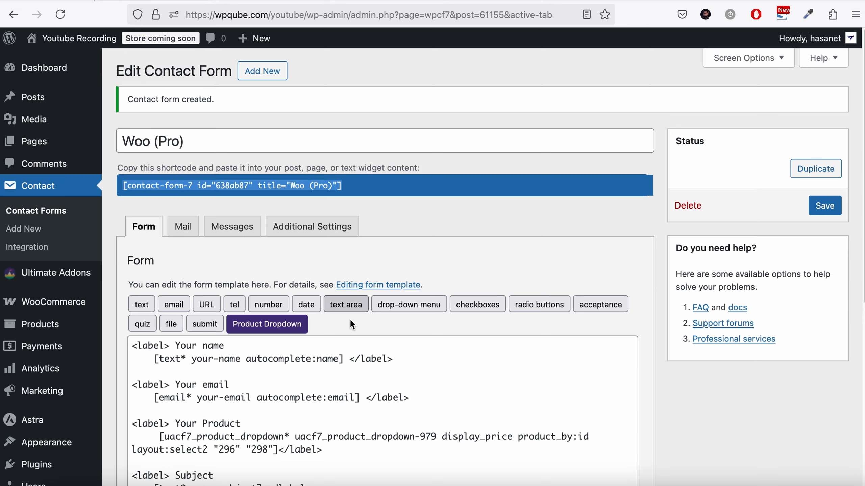
- Delete the existing product dropdown tag from the Your Product label
{"action": "scroll", "coordinate": [352, 320], "scroll_direction": "down", "scroll_amount": 4}
{"action": "left_click_drag", "start_coordinate": [162, 312], "coordinate": [279, 325]}
{"action": "key", "text": "BackSpace"}
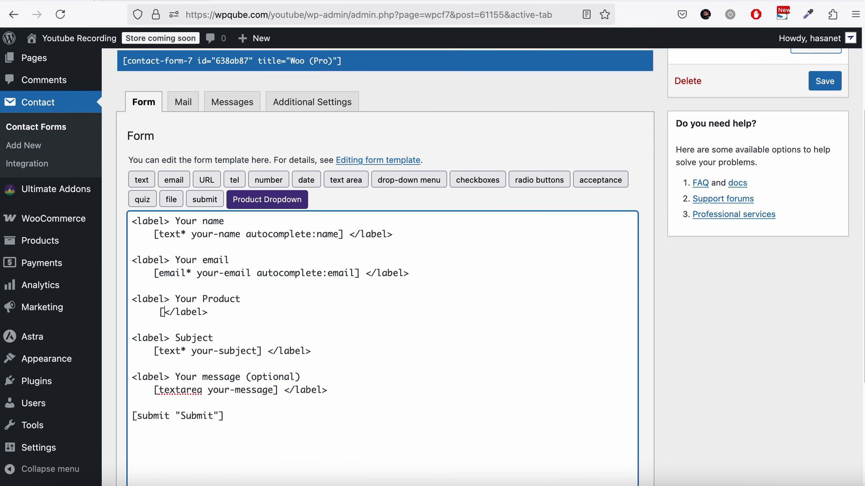
{"action": "key", "text": "BackSpace"}
- Generate a product dropdown showing the Downloadable Products category in Grid View layout, insert it and save the form
{"action": "left_click", "coordinate": [286, 205]}
{"action": "scroll", "coordinate": [303, 212], "scroll_direction": "down", "scroll_amount": 5}
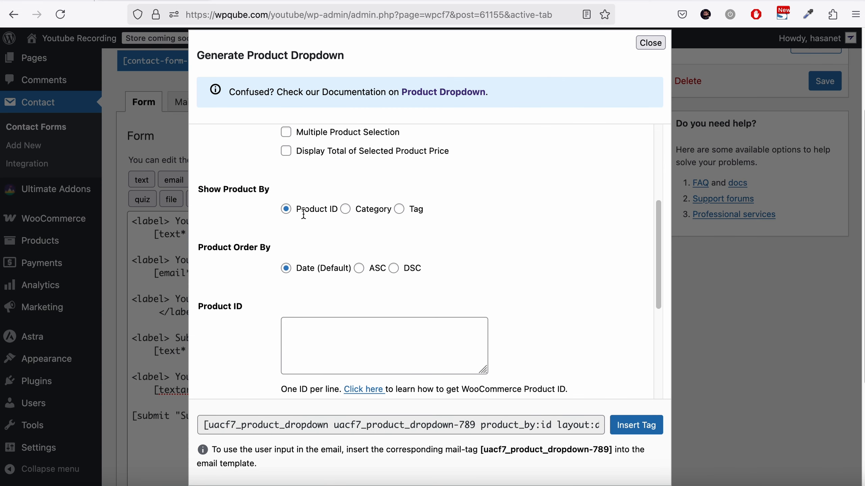
{"action": "left_click", "coordinate": [346, 209]}
{"action": "scroll", "coordinate": [335, 238], "scroll_direction": "down", "scroll_amount": 3}
{"action": "left_click", "coordinate": [325, 274]}
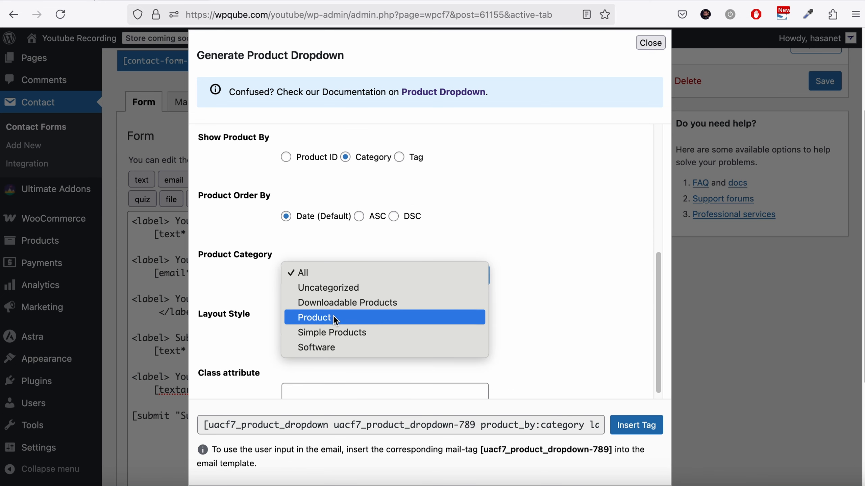
{"action": "left_click", "coordinate": [306, 303]}
{"action": "scroll", "coordinate": [472, 293], "scroll_direction": "down", "scroll_amount": 1}
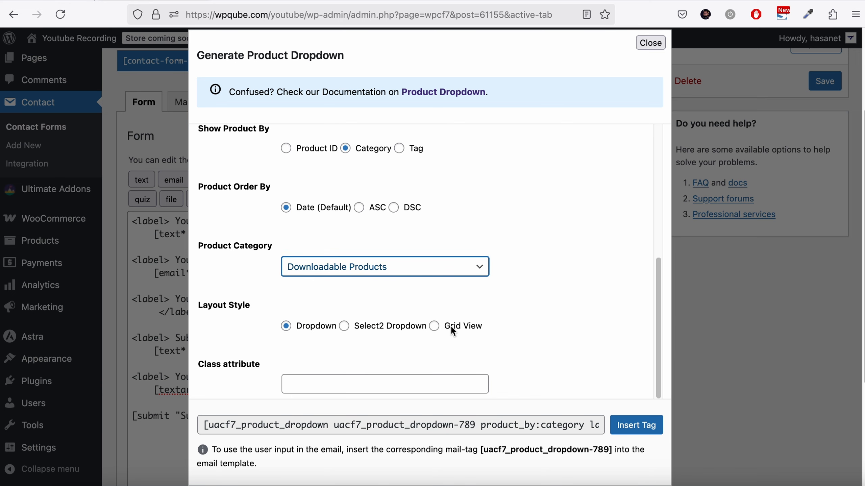
{"action": "left_click", "coordinate": [435, 325]}
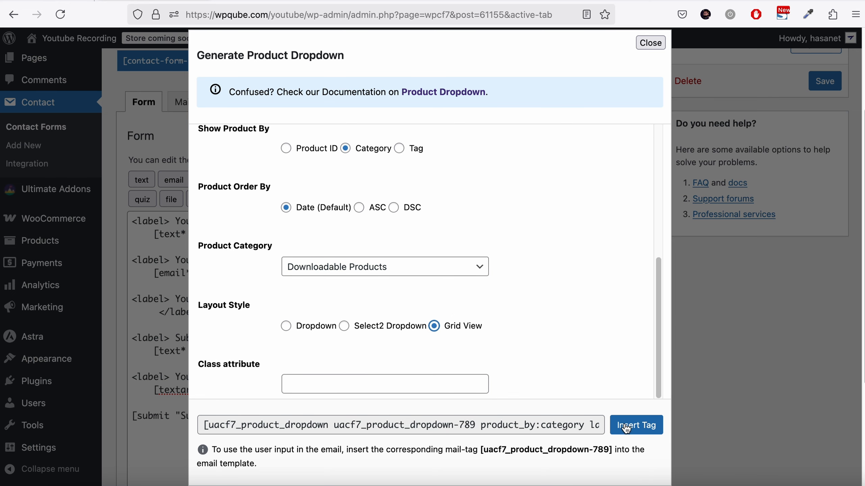
{"action": "left_click", "coordinate": [636, 424]}
{"action": "left_click", "coordinate": [810, 89]}
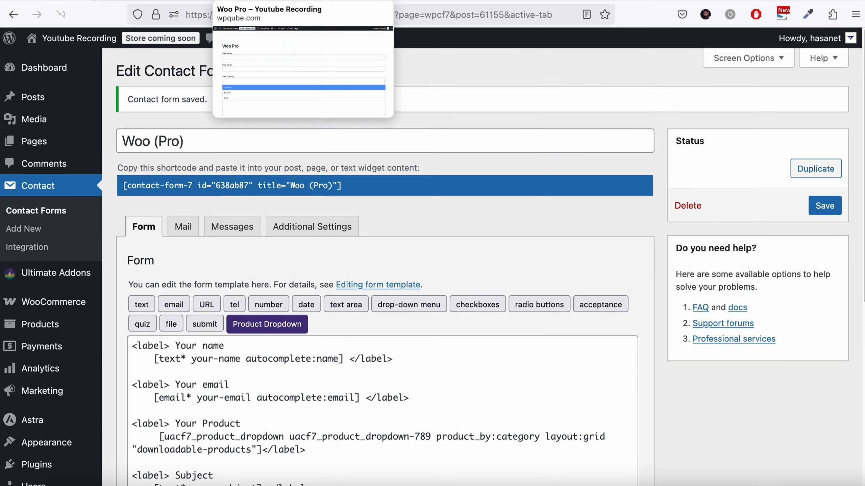
- Reload the published page and browse the product grid in the Your Product field
{"action": "left_click", "coordinate": [258, 1]}
{"action": "left_click", "coordinate": [70, 12]}
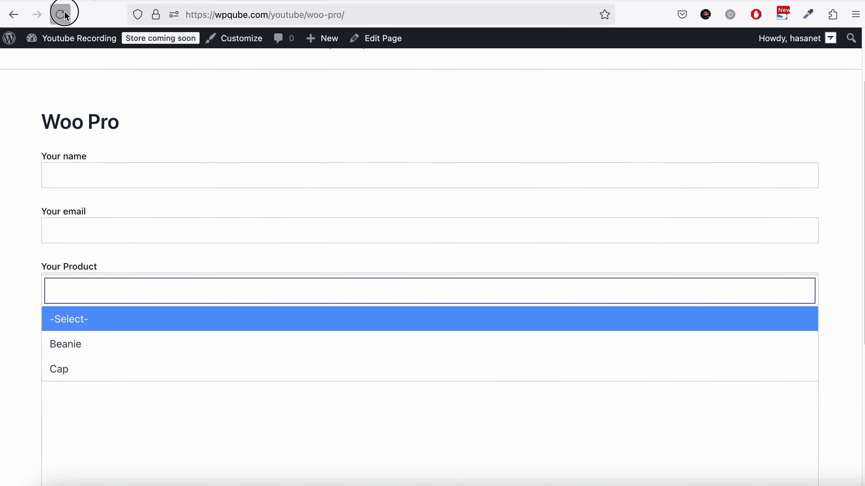
{"action": "scroll", "coordinate": [189, 110], "scroll_direction": "down", "scroll_amount": 2}
{"action": "scroll", "coordinate": [190, 110], "scroll_direction": "down", "scroll_amount": 4}
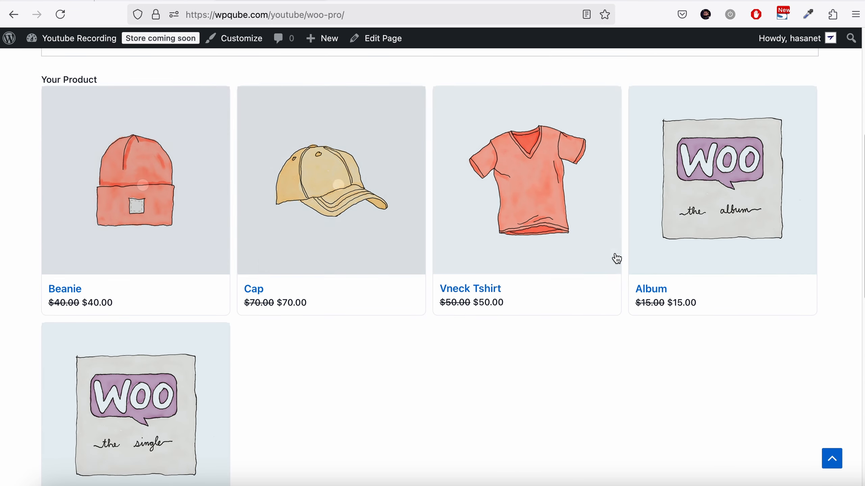
{"action": "left_click", "coordinate": [180, 246]}
{"action": "scroll", "coordinate": [181, 247], "scroll_direction": "down", "scroll_amount": 3}
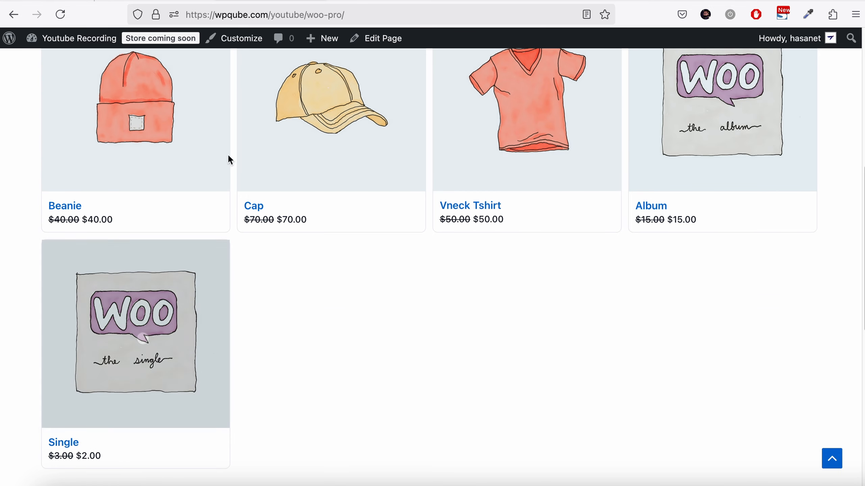
- Delete the grid product dropdown tag from the Your Product label
{"action": "left_click", "coordinate": [167, 1]}
{"action": "scroll", "coordinate": [343, 292], "scroll_direction": "down", "scroll_amount": 4}
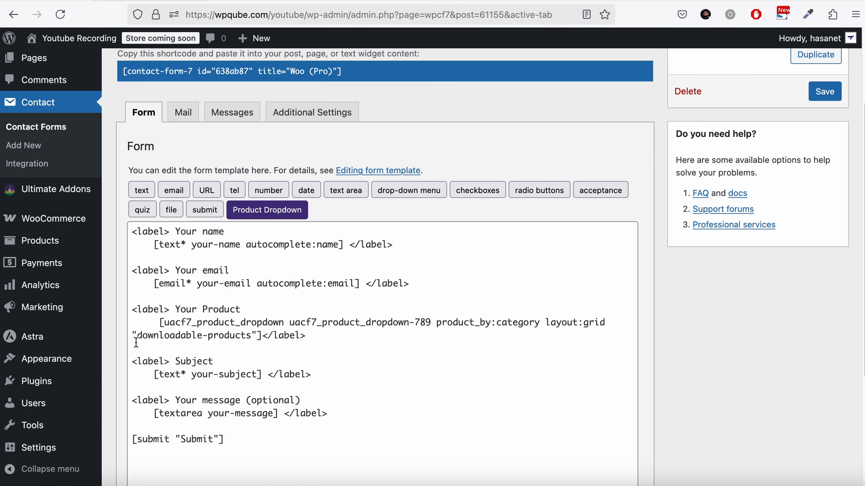
{"action": "left_click_drag", "start_coordinate": [159, 322], "coordinate": [263, 330]}
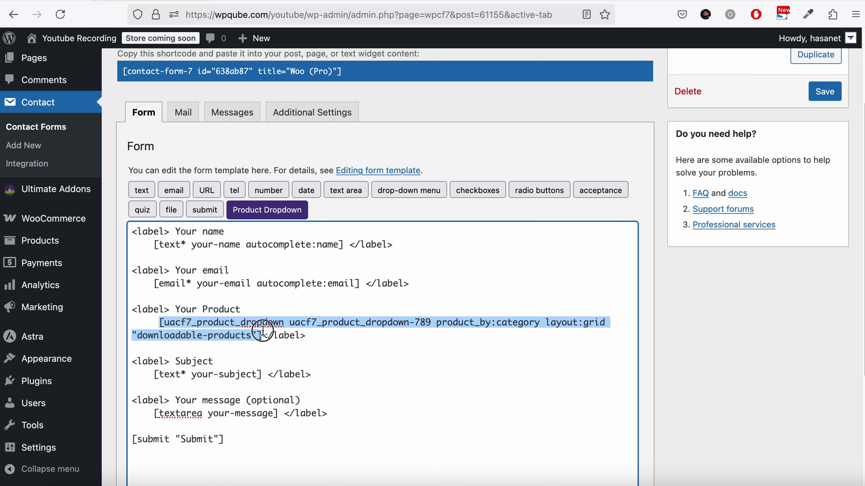
{"action": "key", "text": "BackSpace"}
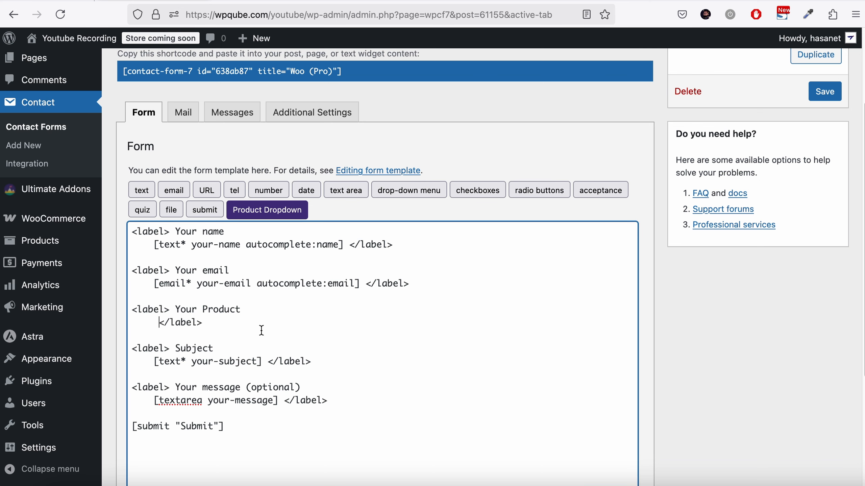
- Insert a product dropdown with Multiple Product Selection from the Simple Products category in Select2 Dropdown layout, then save the form
{"action": "left_click", "coordinate": [276, 218]}
{"action": "scroll", "coordinate": [336, 276], "scroll_direction": "down", "scroll_amount": 1}
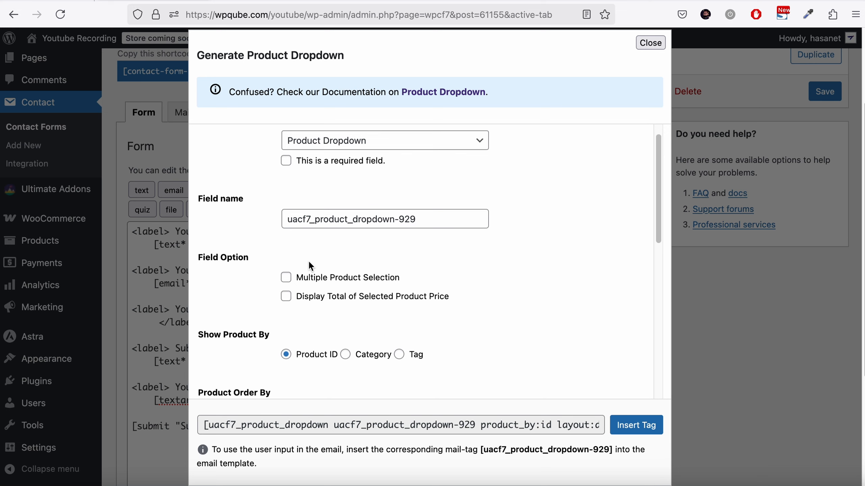
{"action": "left_click", "coordinate": [286, 277]}
{"action": "scroll", "coordinate": [371, 319], "scroll_direction": "down", "scroll_amount": 3}
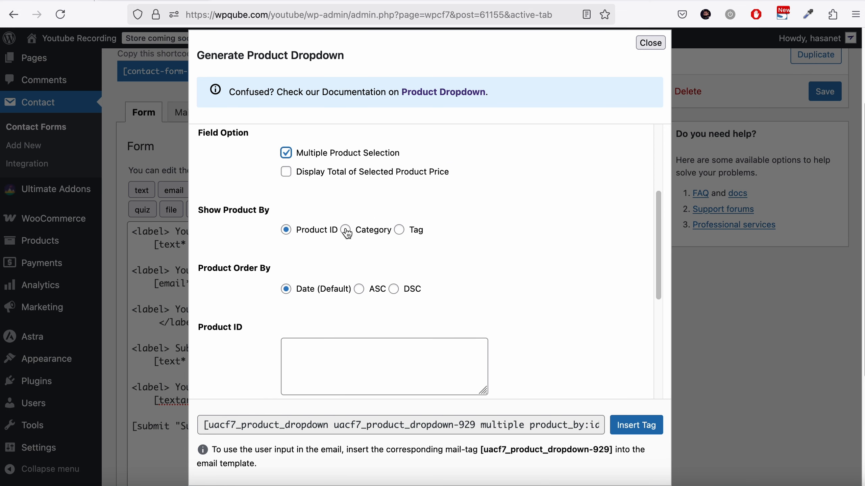
{"action": "left_click", "coordinate": [345, 229]}
{"action": "left_click", "coordinate": [336, 350]}
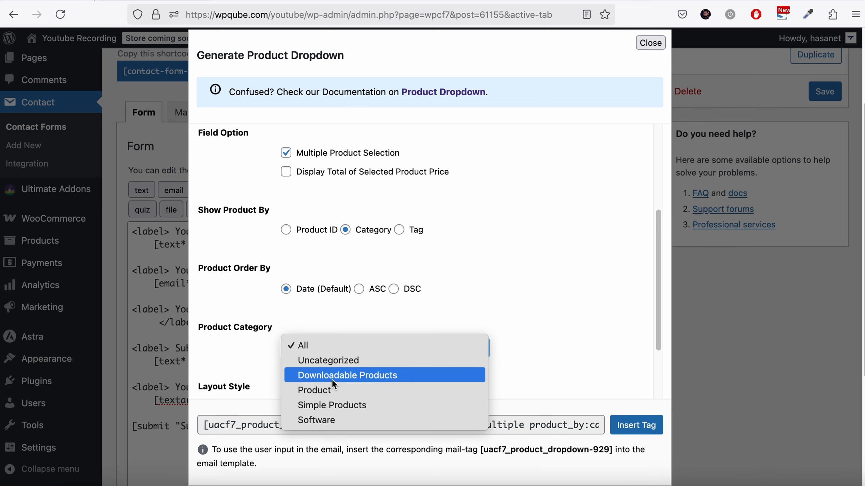
{"action": "left_click", "coordinate": [328, 401]}
{"action": "scroll", "coordinate": [527, 239], "scroll_direction": "down", "scroll_amount": 4}
{"action": "scroll", "coordinate": [527, 239], "scroll_direction": "down", "scroll_amount": 2}
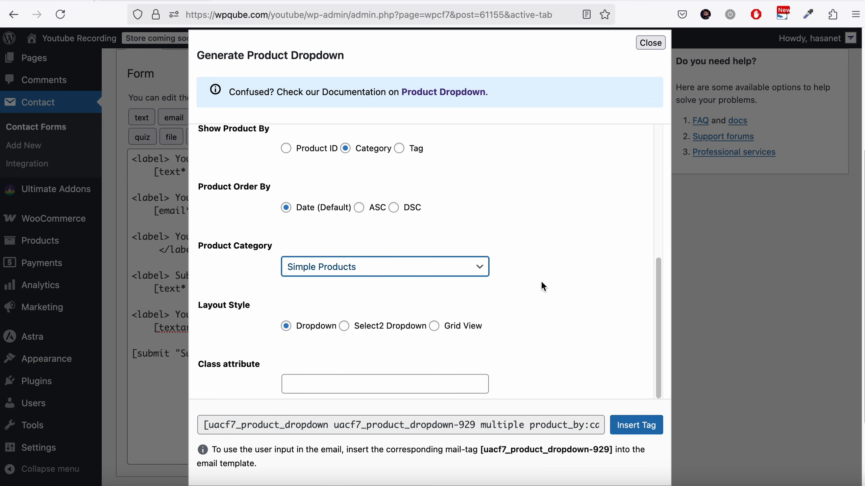
{"action": "left_click", "coordinate": [345, 326]}
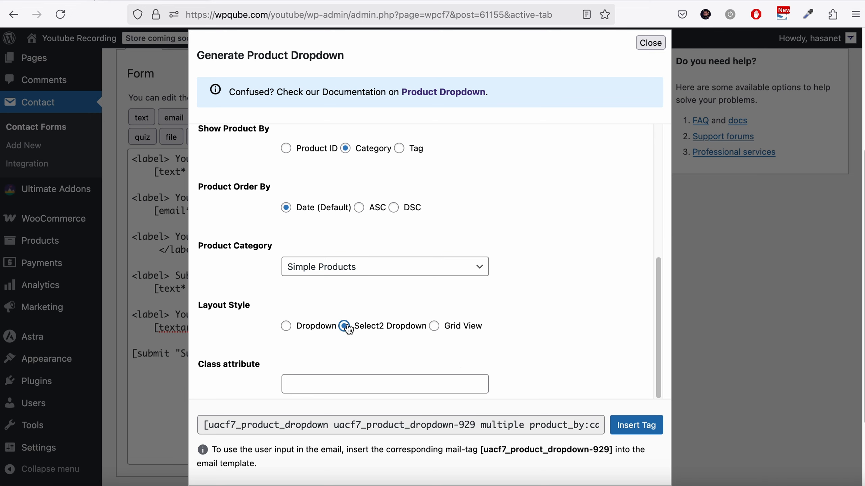
{"action": "left_click", "coordinate": [617, 425]}
{"action": "scroll", "coordinate": [767, 204], "scroll_direction": "up", "scroll_amount": 6}
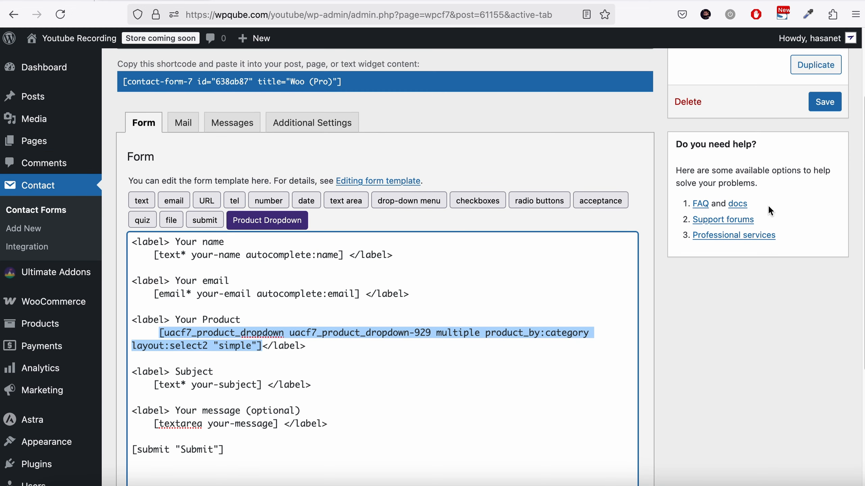
{"action": "left_click", "coordinate": [828, 214]}
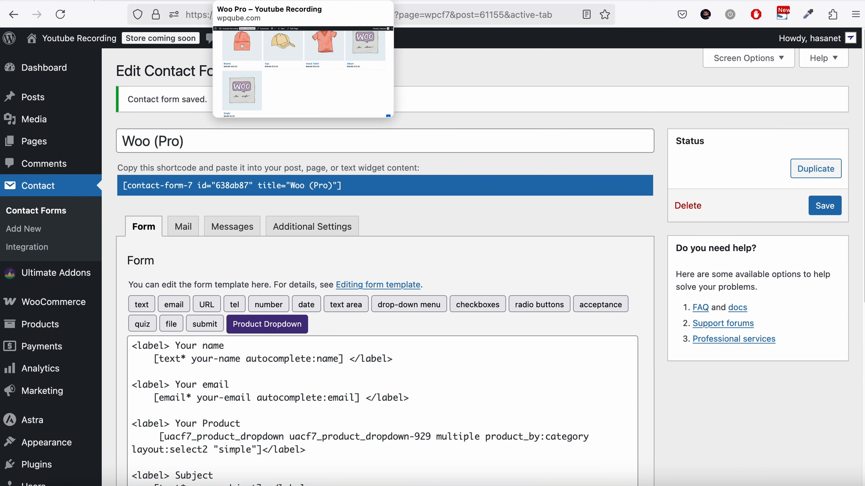
- Reload the published page and scroll to the contact form
{"action": "left_click", "coordinate": [240, 4]}
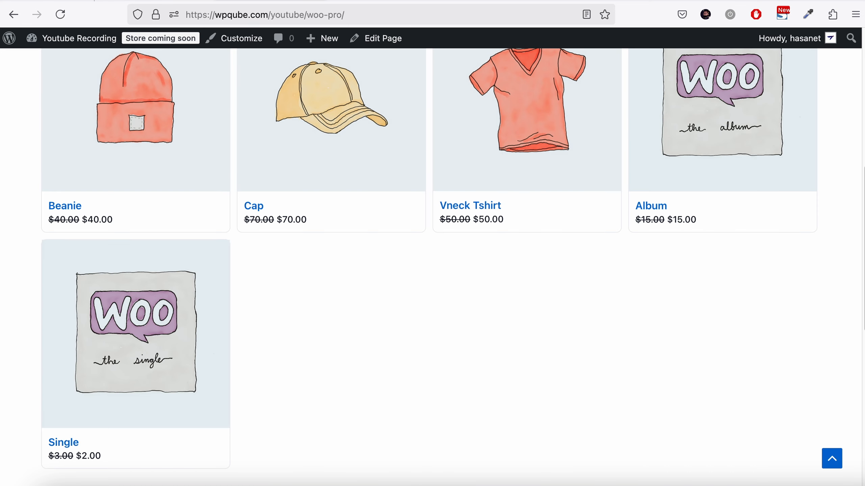
{"action": "left_click", "coordinate": [71, 14]}
{"action": "scroll", "coordinate": [227, 230], "scroll_direction": "up", "scroll_amount": 3}
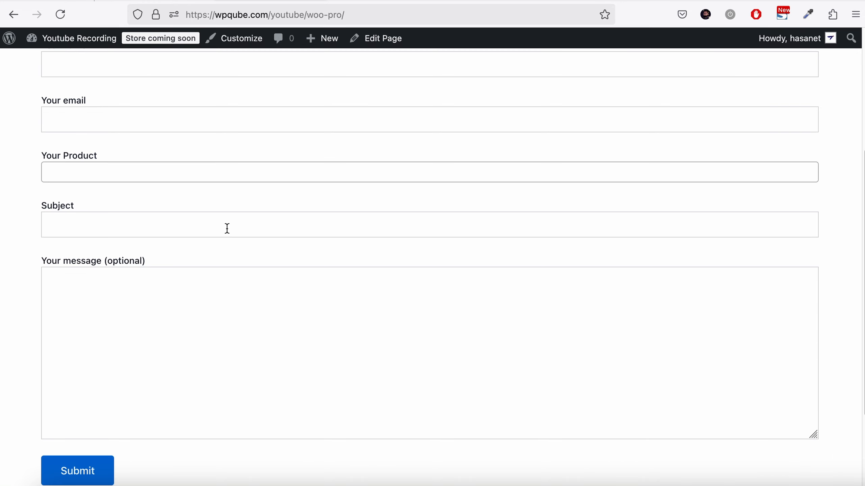
{"action": "scroll", "coordinate": [228, 228], "scroll_direction": "up", "scroll_amount": 2}
- Test picking several products in the Your Product multi-select, ending with Beanie and Cap
{"action": "left_click", "coordinate": [82, 206]}
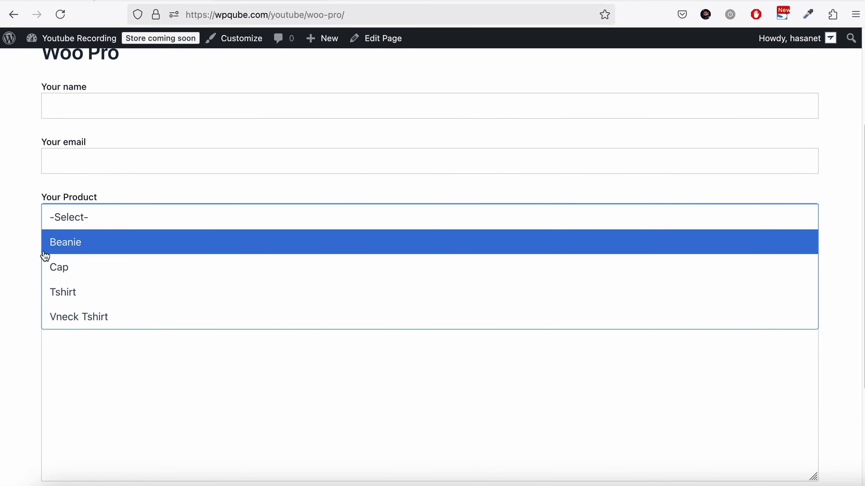
{"action": "left_click", "coordinate": [56, 302]}
{"action": "left_click", "coordinate": [2, 152]}
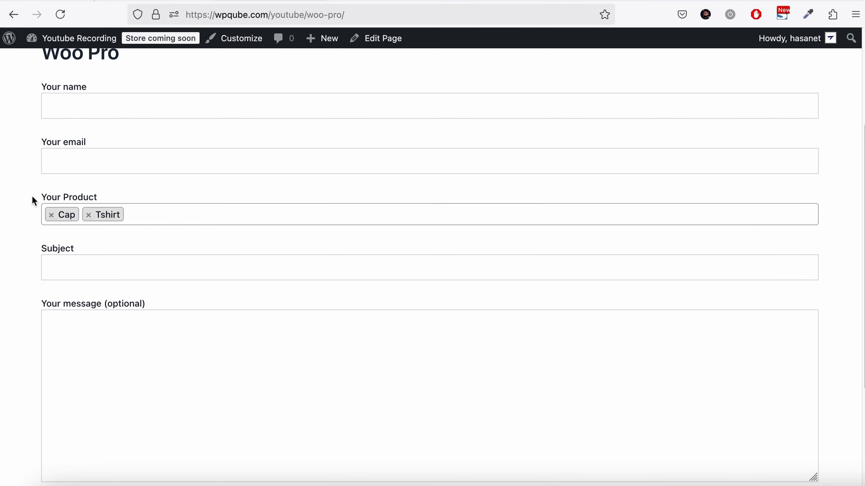
{"action": "left_click", "coordinate": [163, 222]}
{"action": "left_click", "coordinate": [115, 302]}
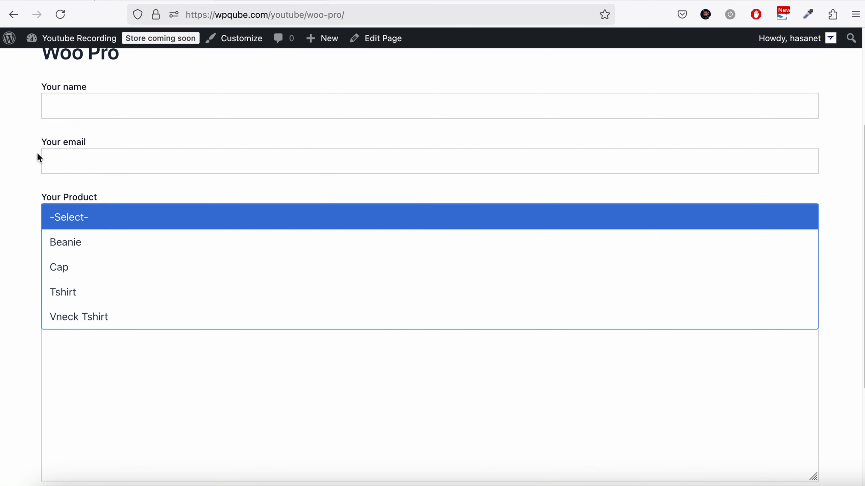
{"action": "left_click", "coordinate": [22, 160]}
{"action": "left_click", "coordinate": [101, 214]}
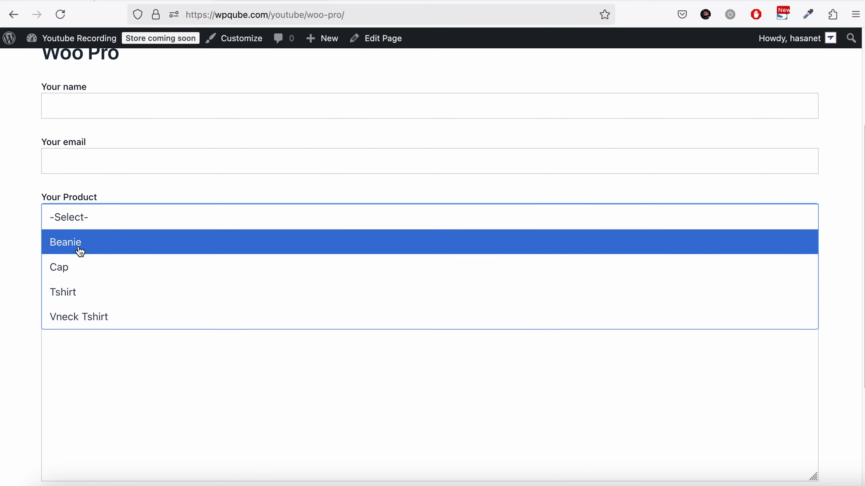
{"action": "left_click", "coordinate": [79, 247]}
{"action": "left_click", "coordinate": [16, 180]}
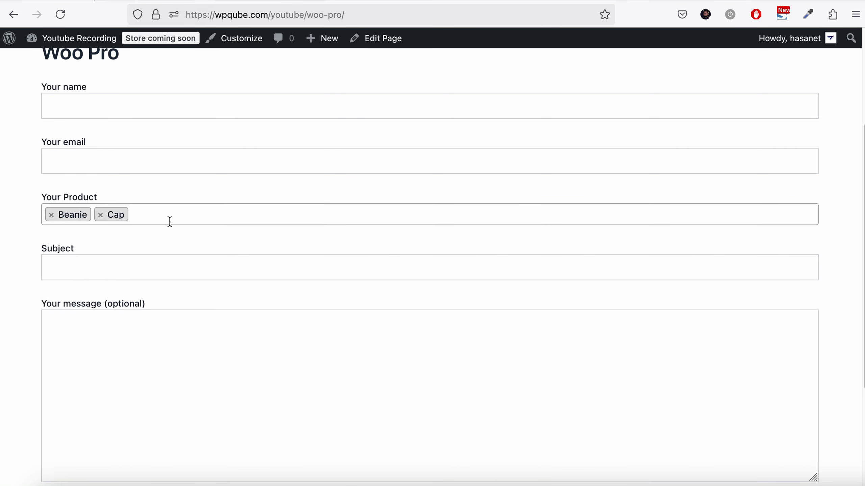
{"action": "scroll", "coordinate": [170, 220], "scroll_direction": "down", "scroll_amount": 2}
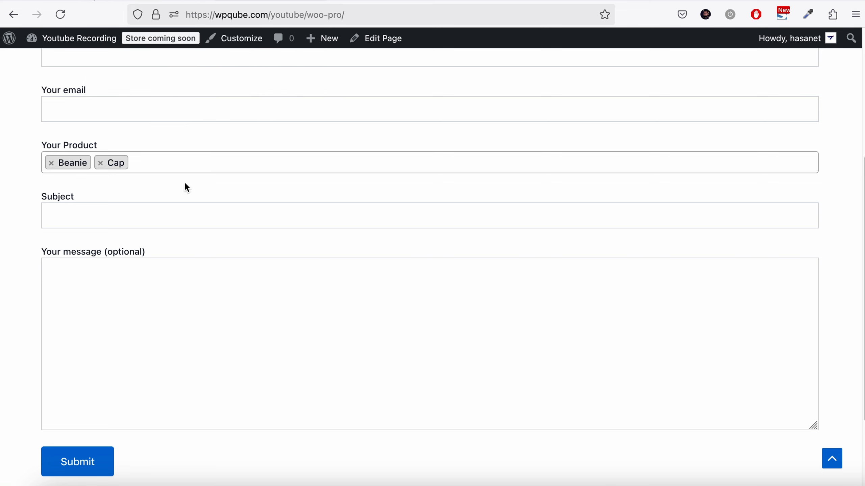
{"action": "scroll", "coordinate": [177, 212], "scroll_direction": "down", "scroll_amount": 1}
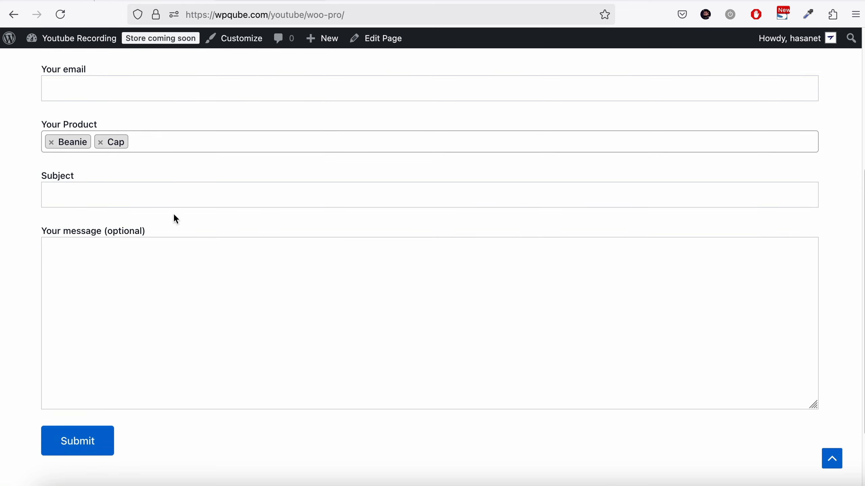